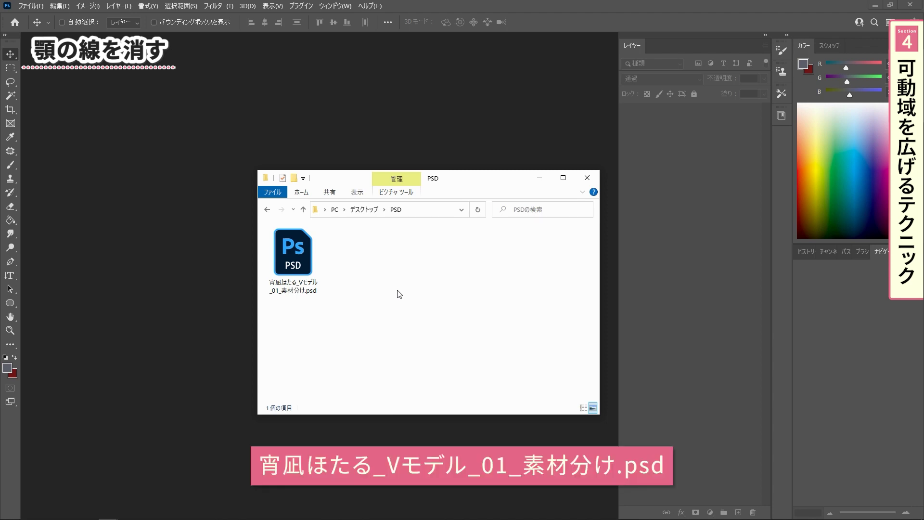
# Step: Open 宵凪ほたる_Vモデル_01_素材分け.psd in Photoshop
pyautogui.click(318, 289)
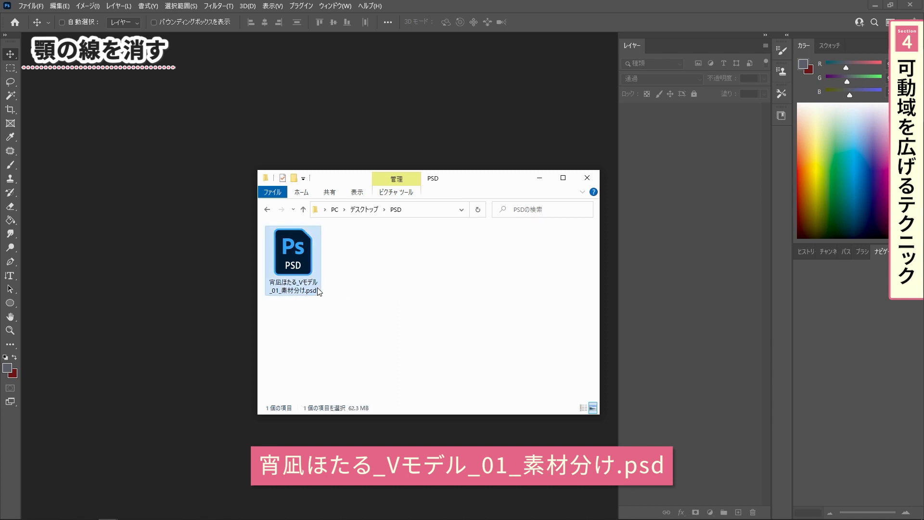
pyautogui.moveTo(318, 290); pyautogui.dragTo(222, 259)
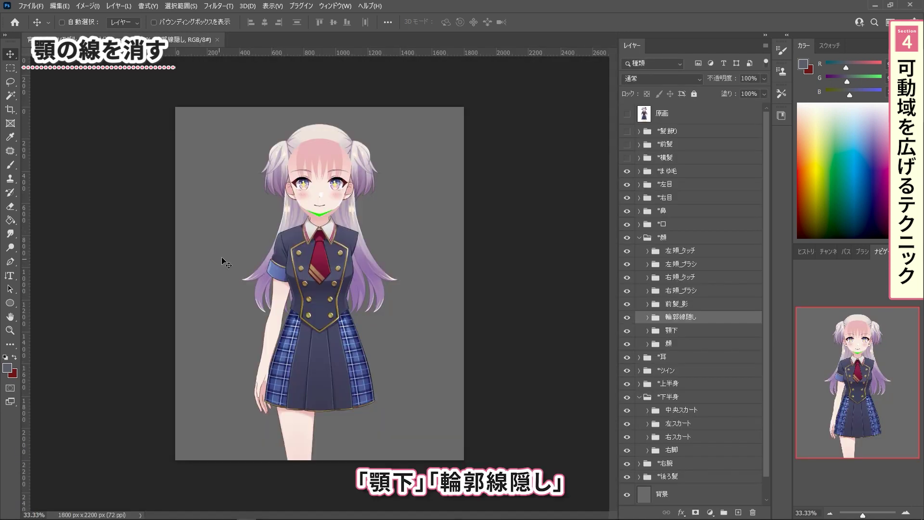
pyautogui.scroll(5, 321, 212)
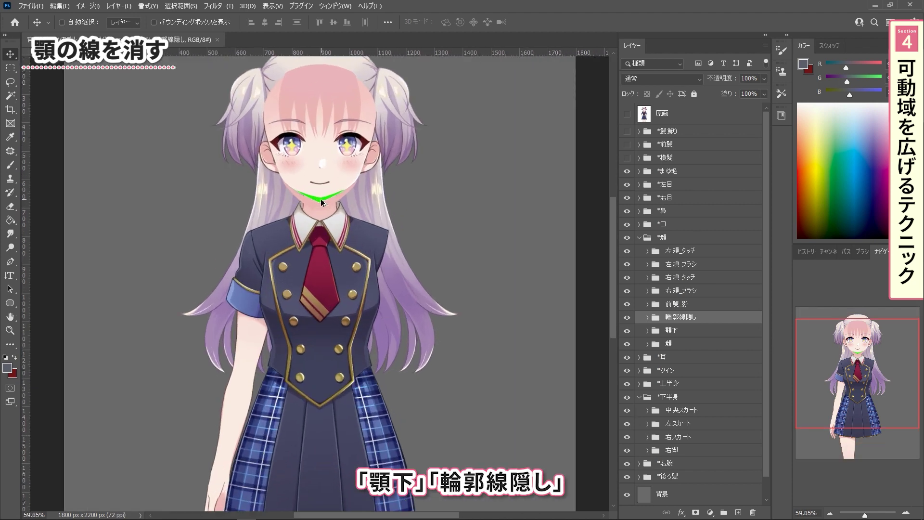
pyautogui.scroll(2, 321, 201)
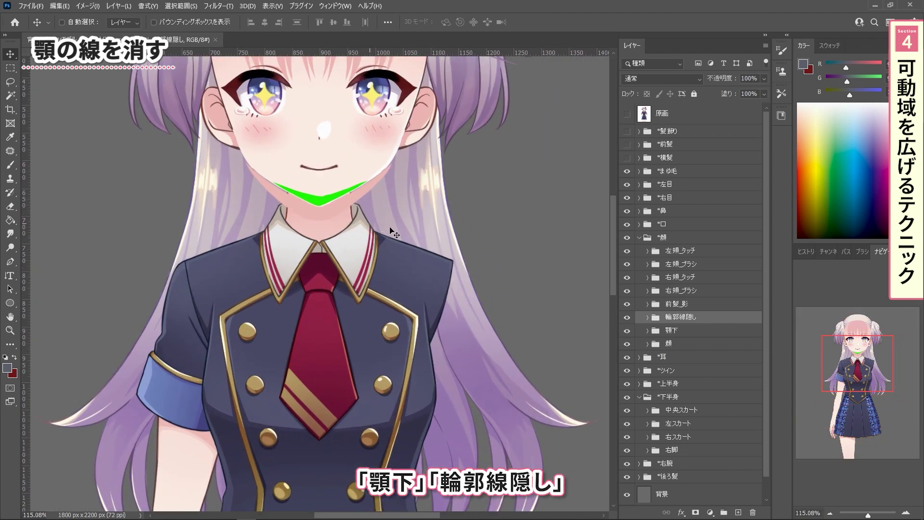
# Step: Examine the 顎下 and 輪郭線隠し folders one at a time by isolating each and restoring the other layers
pyautogui.keyDown('alt'); pyautogui.click(628, 332); pyautogui.keyUp('alt')
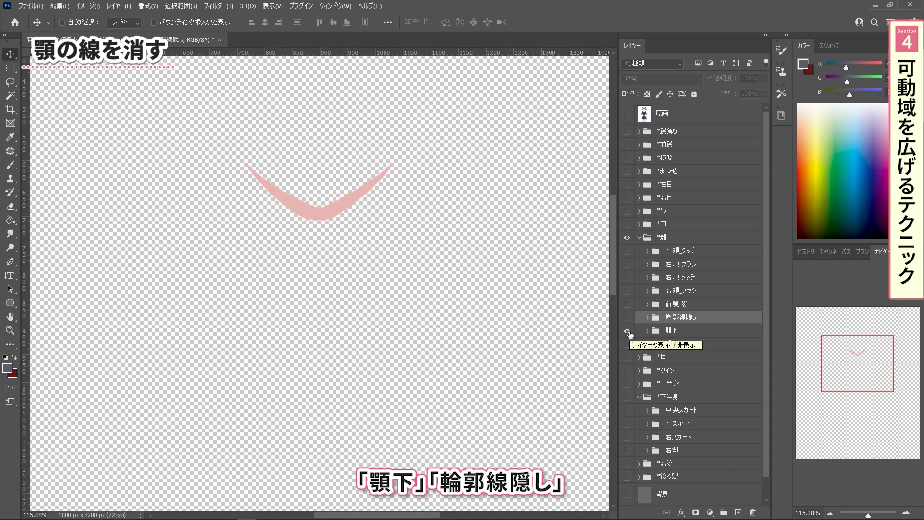
pyautogui.keyDown('alt'); pyautogui.click(627, 331); pyautogui.keyUp('alt')
pyautogui.keyDown('alt'); pyautogui.click(628, 318); pyautogui.keyUp('alt')
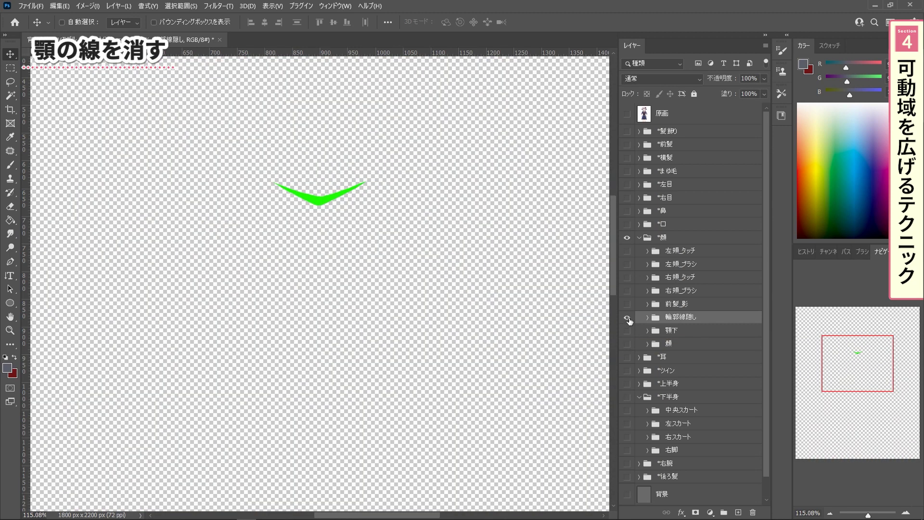
pyautogui.keyDown('alt'); pyautogui.click(628, 318); pyautogui.keyUp('alt')
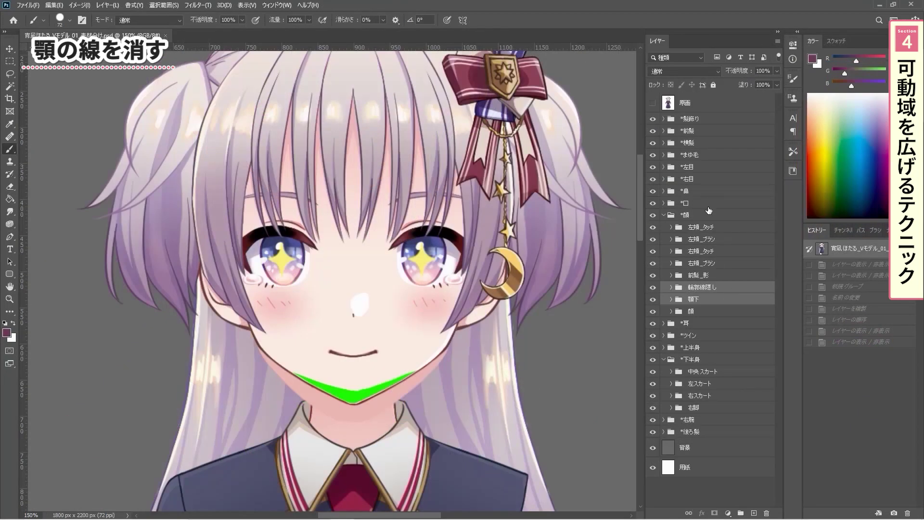
# Step: Hide the hair accessory, front hair and side hair groups, and toggle a layer's visibility in the 顔 subfolder
pyautogui.moveTo(653, 118); pyautogui.dragTo(653, 143)
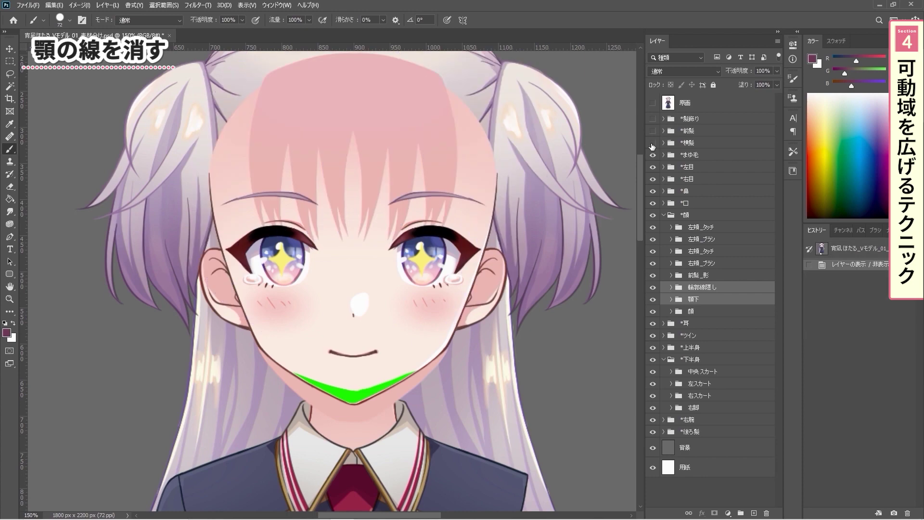
pyautogui.click(671, 310)
pyautogui.click(700, 328)
pyautogui.click(653, 328)
pyautogui.click(653, 328)
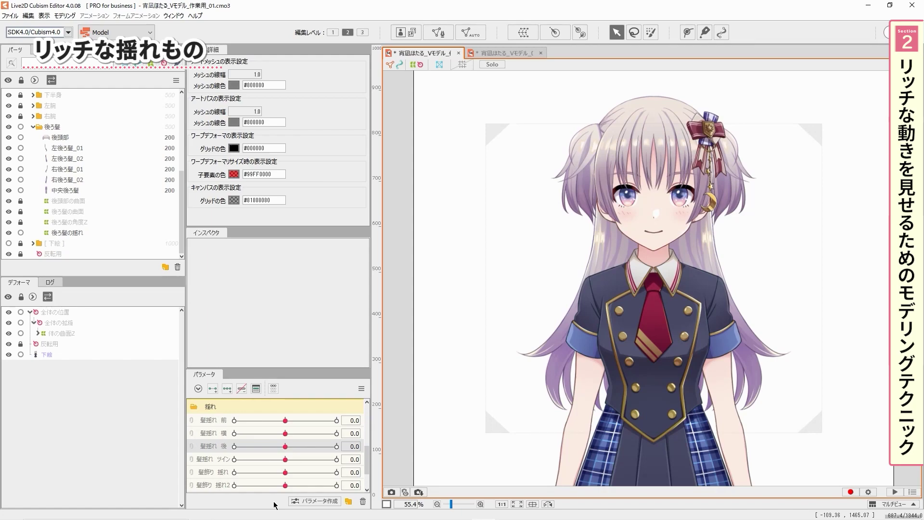
# Step: In Live2D Cubism Editor, create a new parameter named 髪揺れ 後2 with the ID ParamHairBack2
pyautogui.click(316, 501)
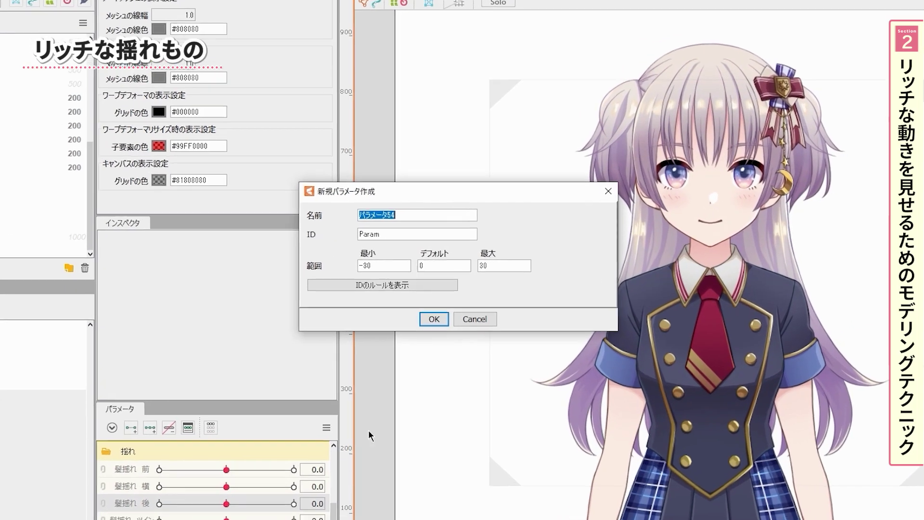
pyautogui.write('髪揺れ 後2')
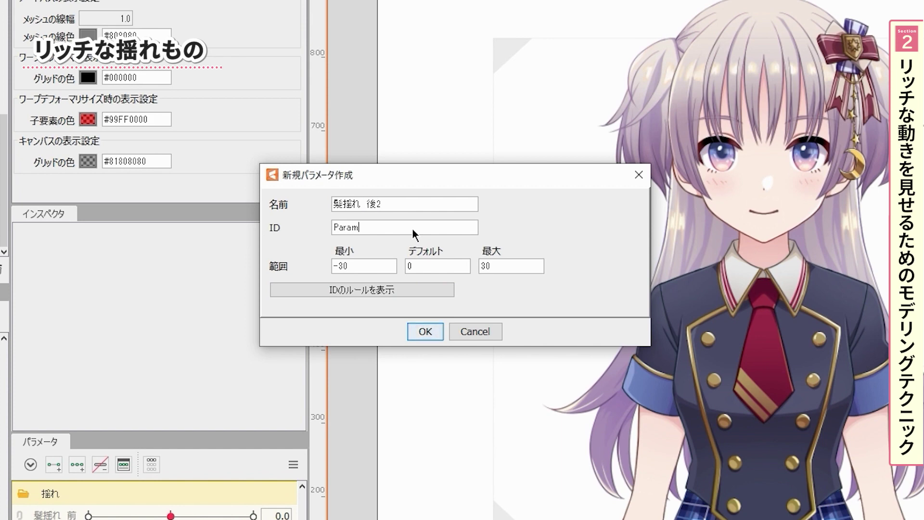
pyautogui.press('Tab')
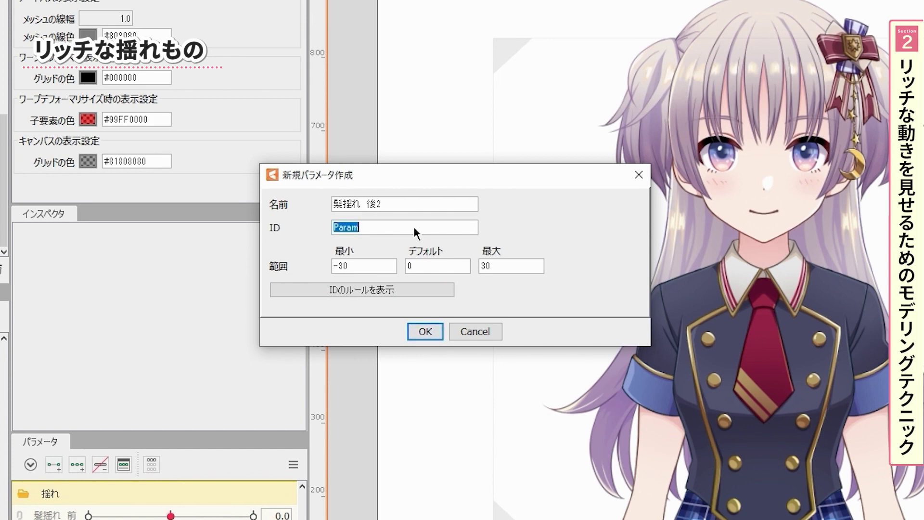
pyautogui.write('ParamHairBack2')
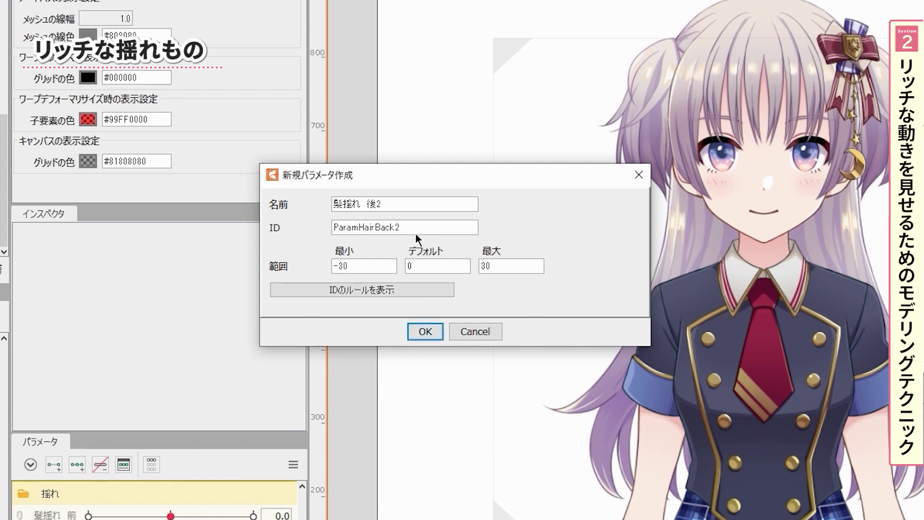
# Step: Set the new parameter's range to a minimum of -1 and a maximum of 1
pyautogui.click(358, 267)
pyautogui.press('BackSpace')
pyautogui.press('BackSpace')
pyautogui.write('1')
pyautogui.click(494, 267)
pyautogui.press('BackSpace')
pyautogui.press('BackSpace')
pyautogui.write('1')
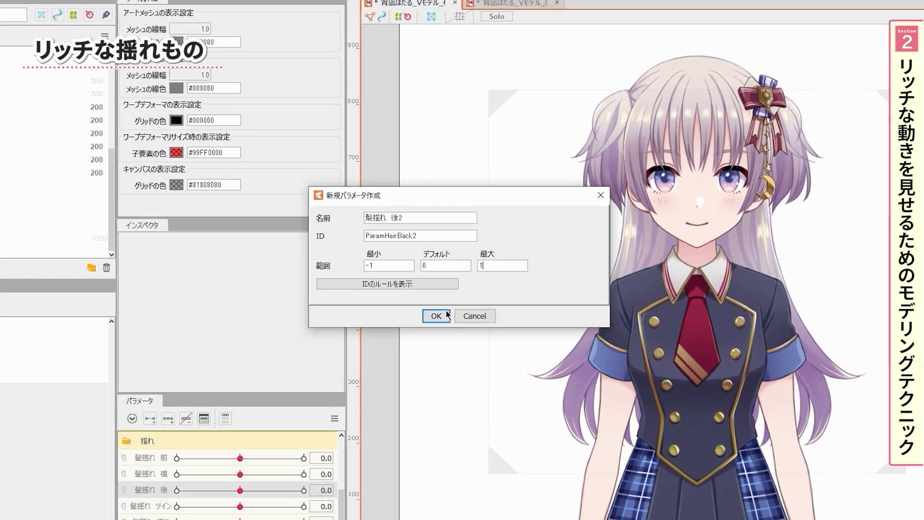
pyautogui.click(425, 332)
# Step: Add three keyforms on 髪揺れ 後2 to the meshes 左後ろ髪_01 through 中央後ろ髪 and set the parameter to 1.0
pyautogui.press('p')
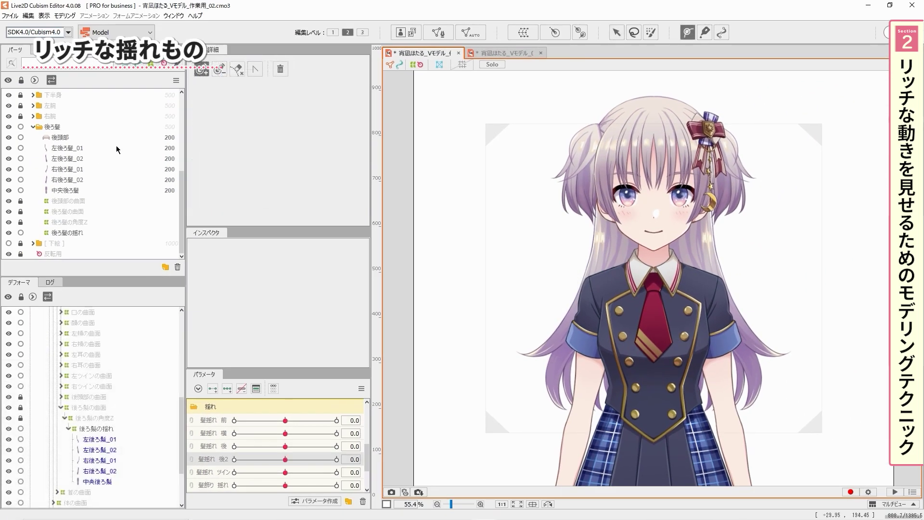
pyautogui.click(117, 149)
pyautogui.keyDown('shift'); pyautogui.click(112, 191); pyautogui.keyUp('shift')
pyautogui.hotkey('ctrl', 's')
pyautogui.click(336, 460)
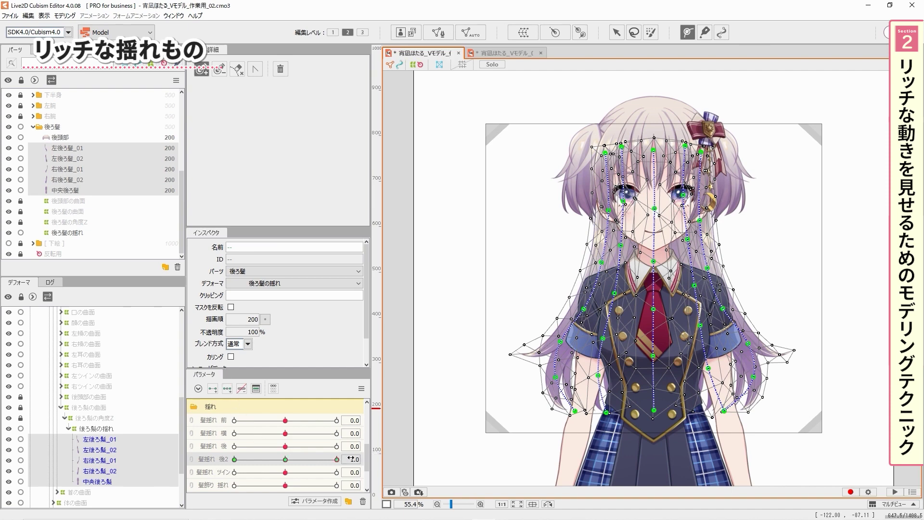
# Step: Isolate 右後ろ髪_01 with Solo and bend its tip inward toward the body using the deform path at 髪揺れ 後2 = 1.0
pyautogui.press('v')
pyautogui.click(556, 359)
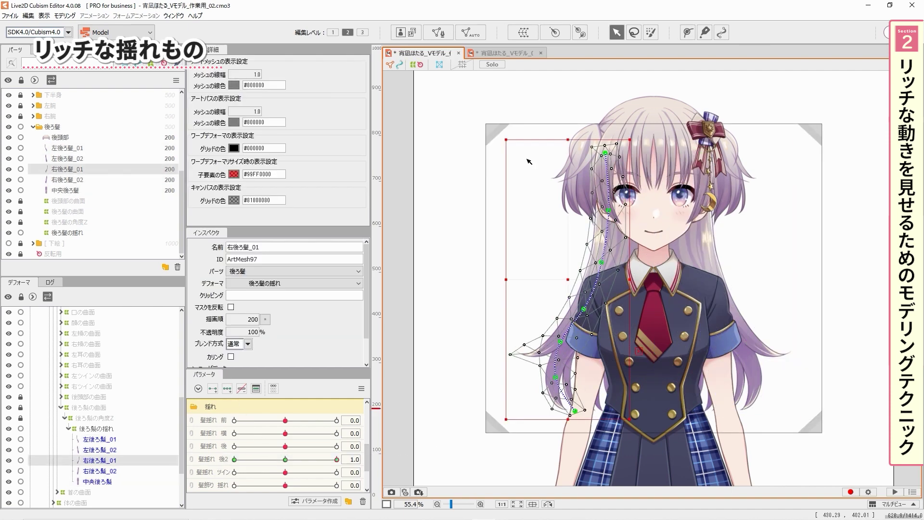
pyautogui.click(500, 65)
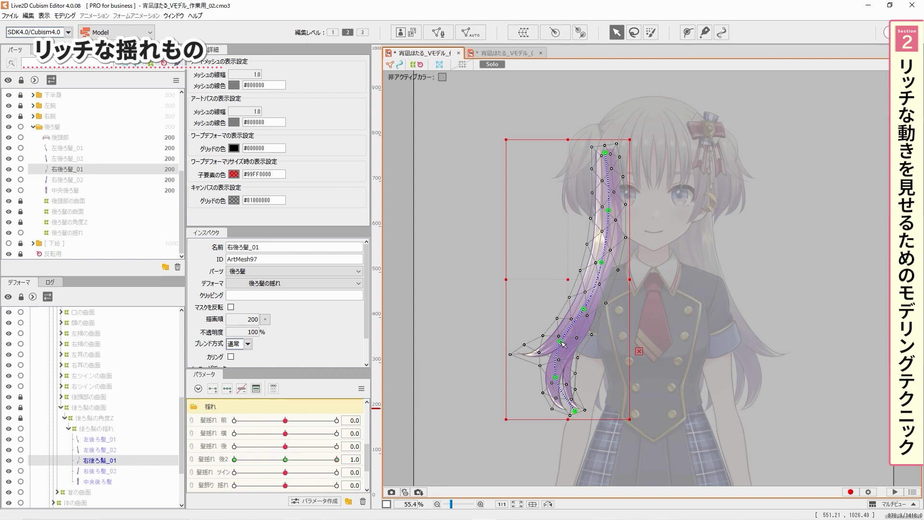
pyautogui.moveTo(560, 342); pyautogui.dragTo(571, 347)
pyautogui.moveTo(584, 309); pyautogui.dragTo(588, 310)
pyautogui.moveTo(575, 410); pyautogui.dragTo(572, 385)
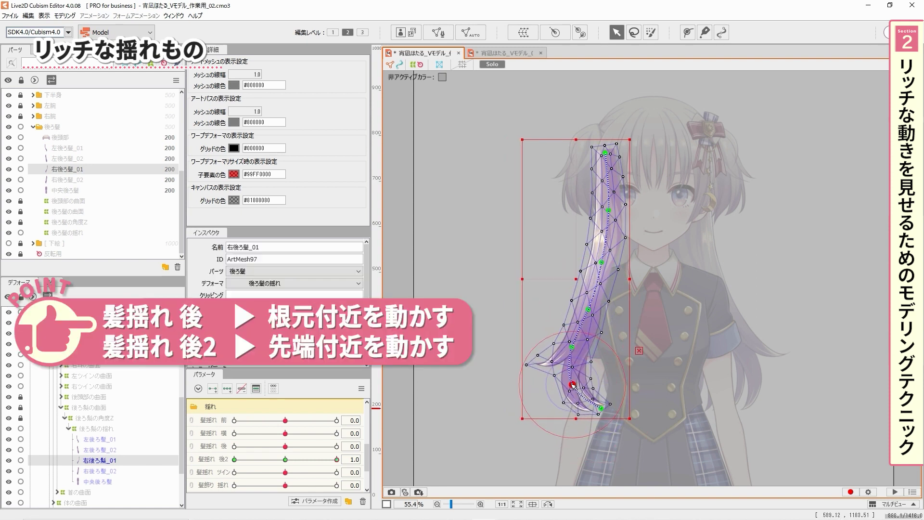
# Step: Bend the lower part of 右後ろ髪_01 outward away from the body at 髪揺れ 後2 = -1.0
pyautogui.moveTo(241, 459); pyautogui.dragTo(337, 459)
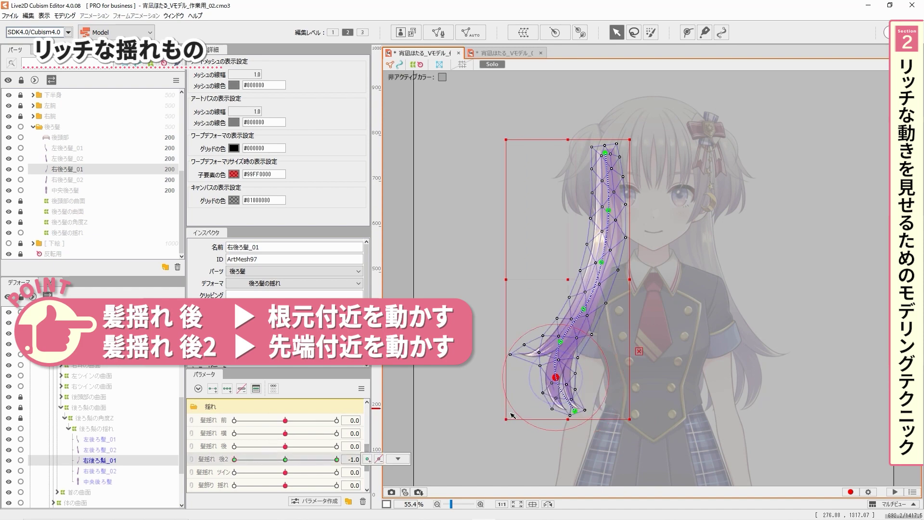
pyautogui.moveTo(556, 377); pyautogui.dragTo(533, 385)
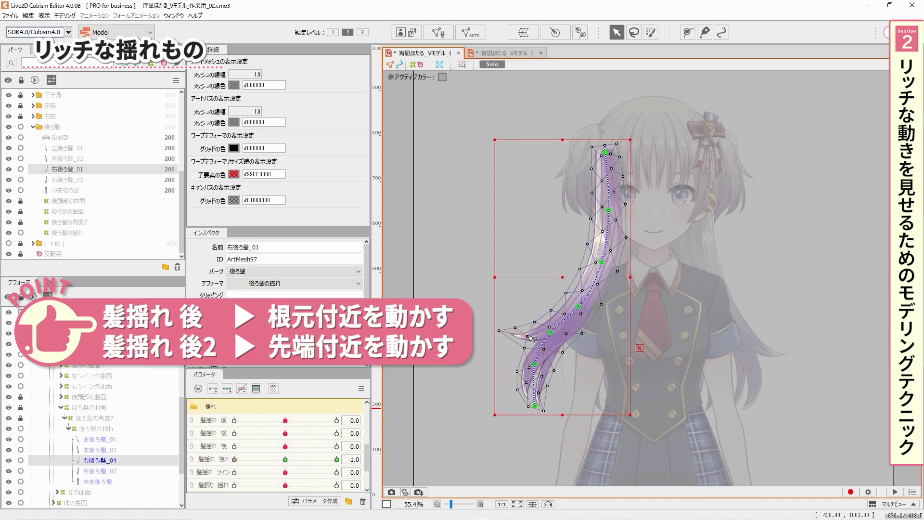
pyautogui.click(505, 360)
pyautogui.moveTo(234, 459)
pyautogui.mouseDown()
pyautogui.moveTo(374, 455)
pyautogui.moveTo(235, 459)
pyautogui.mouseUp()
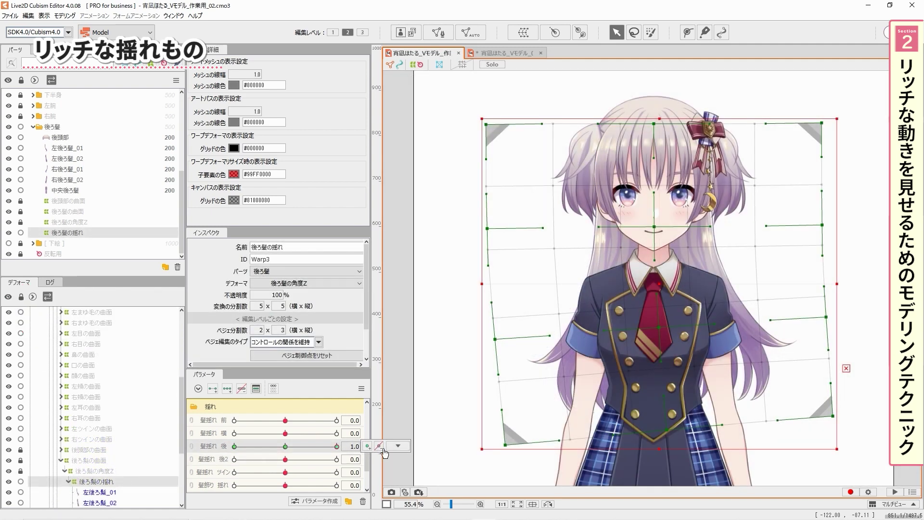
# Step: Pull the lower corners of the 後ろ髪の揺れ warp deformer outward at the 1.0 and -1.0 keys of 髪揺れ 後
pyautogui.moveTo(833, 415); pyautogui.dragTo(836, 408)
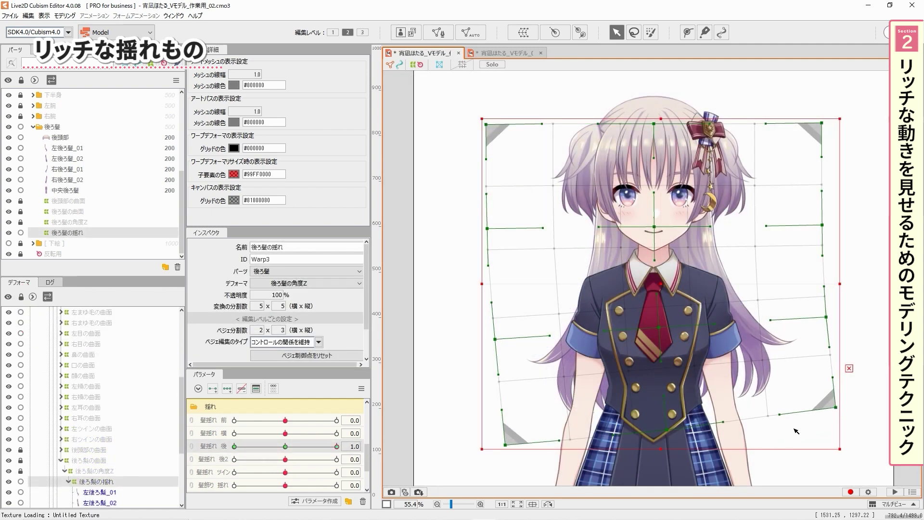
pyautogui.click(235, 447)
pyautogui.moveTo(482, 422); pyautogui.dragTo(469, 425)
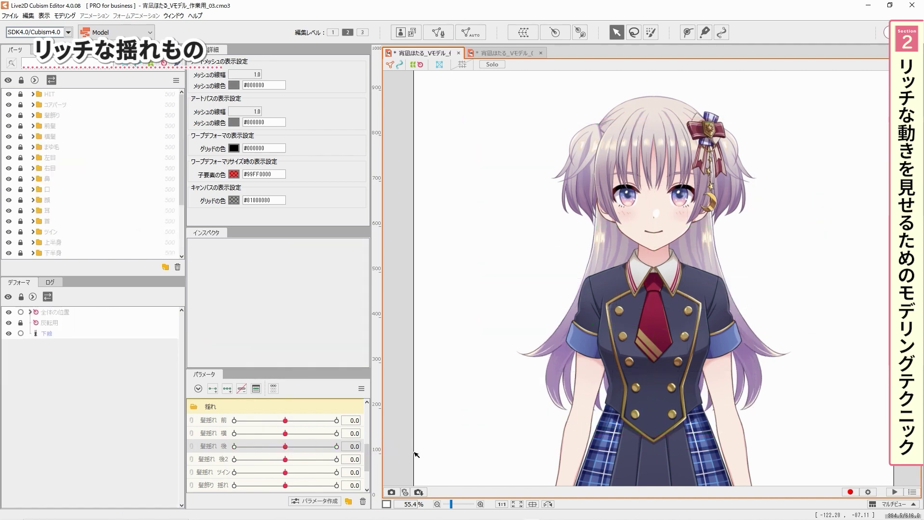
# Step: Combine the 髪揺れ 後 and 髪揺れ 後2 parameters and preview the back hair sway
pyautogui.click(191, 451)
pyautogui.click(201, 453)
pyautogui.moveTo(257, 467); pyautogui.dragTo(289, 459)
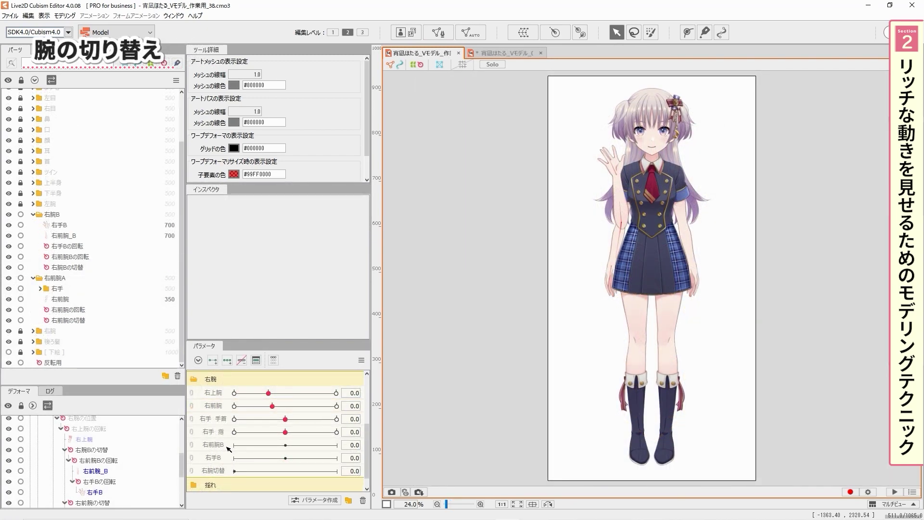
# Step: Add three keyforms on 右前腕B to the 右前腕Bの回転 deformer and set its angle to 30 degrees at the 30.0 key
pyautogui.click(228, 448)
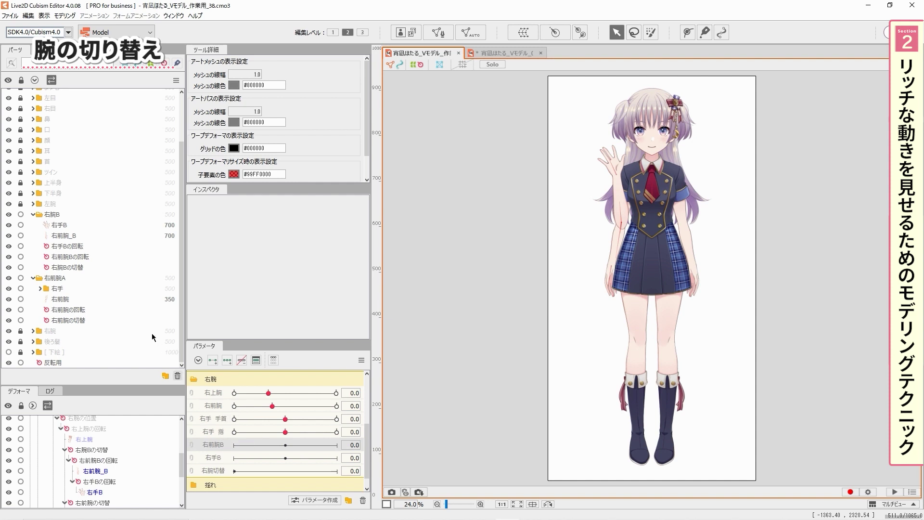
pyautogui.click(117, 257)
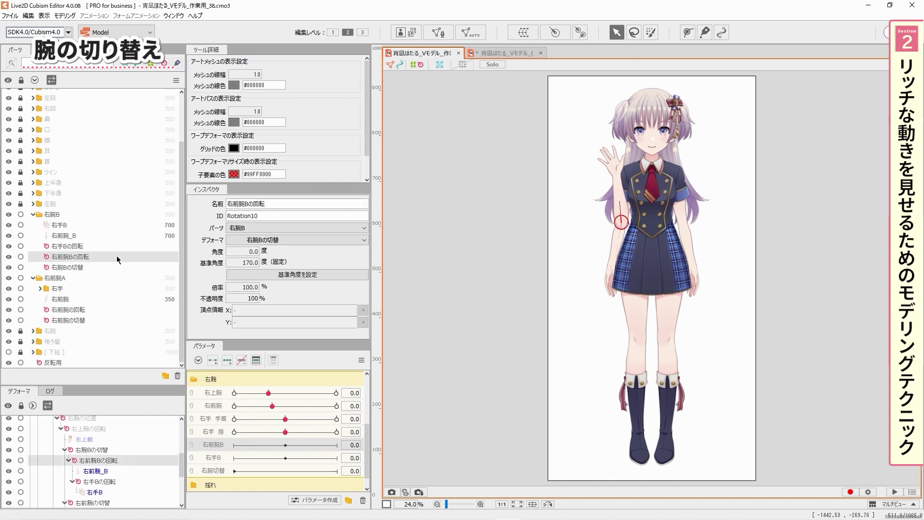
pyautogui.click(227, 360)
pyautogui.click(336, 444)
pyautogui.click(248, 251)
pyautogui.write('30')
pyautogui.press('Return')
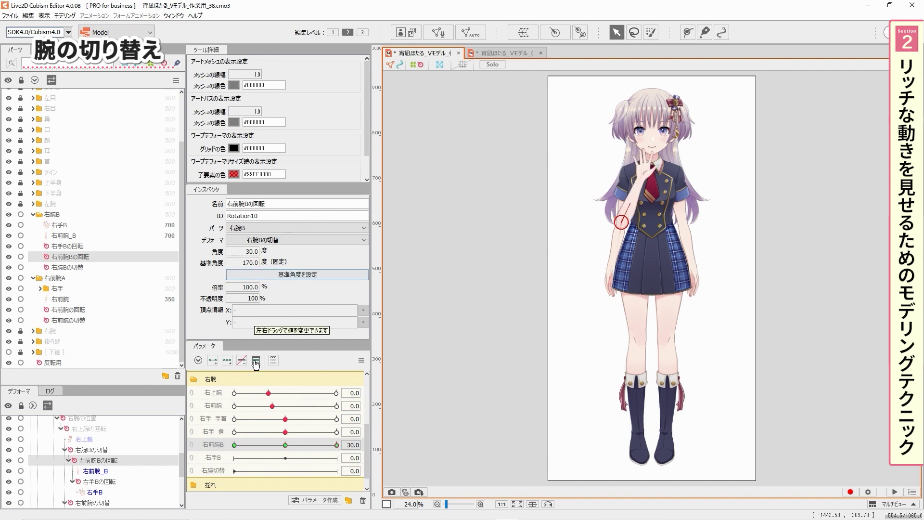
# Step: Set the angle of the 右前腕Bの回転 deformer at the minimum key of 右前腕B
pyautogui.click(234, 445)
pyautogui.click(233, 251)
pyautogui.press('Return')
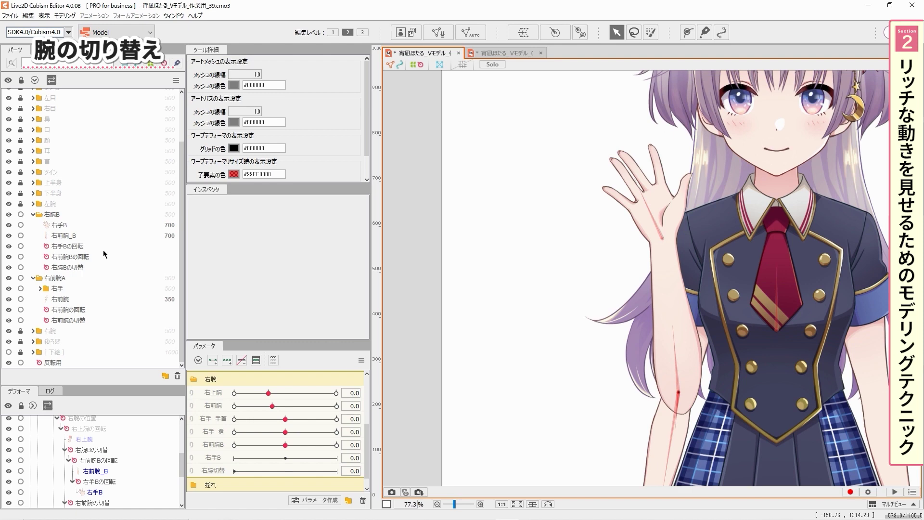
# Step: Add three keyforms on 右手B to the 右手Bの回転 deformer and set the parameter to its 30.0 key
pyautogui.click(103, 250)
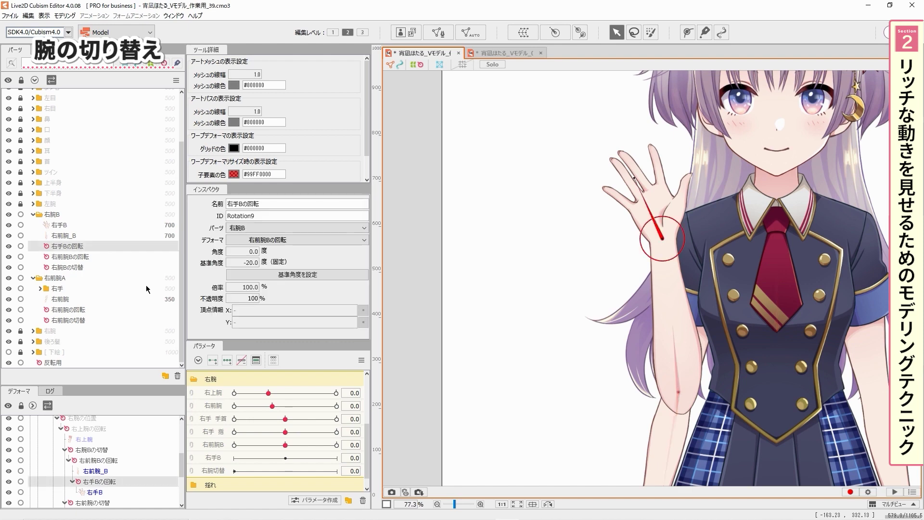
pyautogui.click(220, 460)
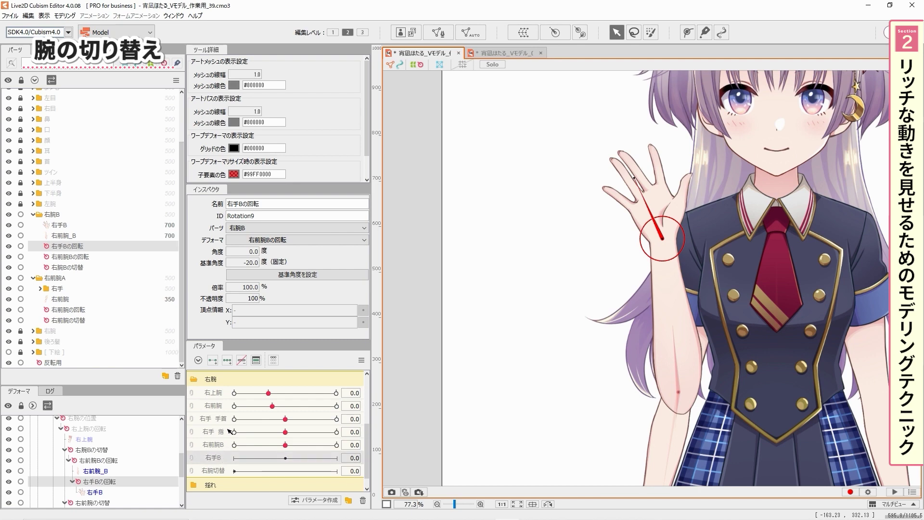
pyautogui.click(227, 360)
pyautogui.click(337, 459)
pyautogui.click(282, 275)
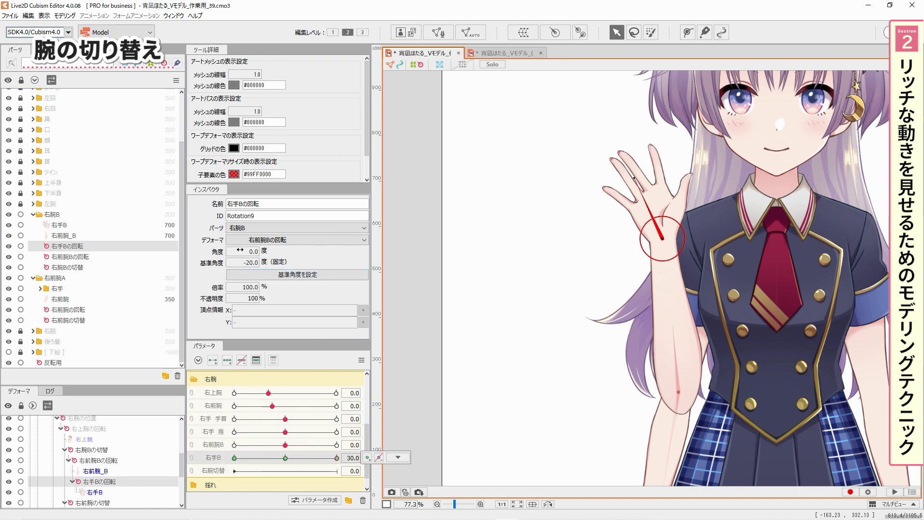
# Step: Enter a negative angle for the 右手Bの回転 deformer at the -30.0 key of 右手B and return the parameter to 0.0
pyautogui.click(235, 458)
pyautogui.click(235, 251)
pyautogui.write('-3')
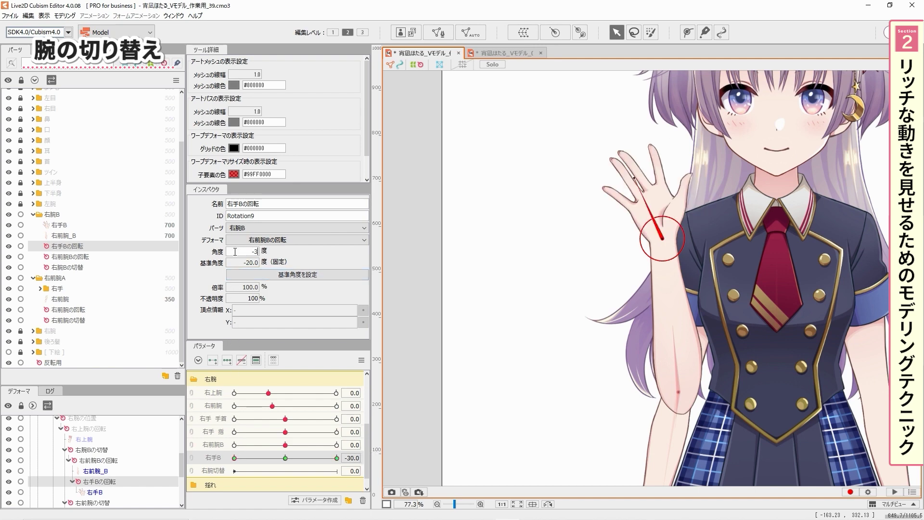
pyautogui.press('Return')
pyautogui.click(285, 458)
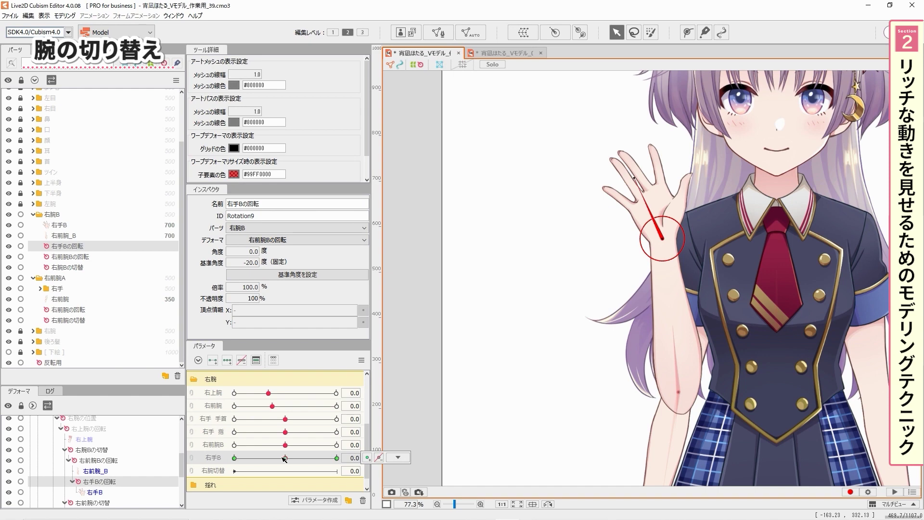
# Step: At the 30.0 key of the 右手B parameter, adjust the wrist vertices of the 右手B mesh where it meets 右前腕_B
pyautogui.click(116, 228)
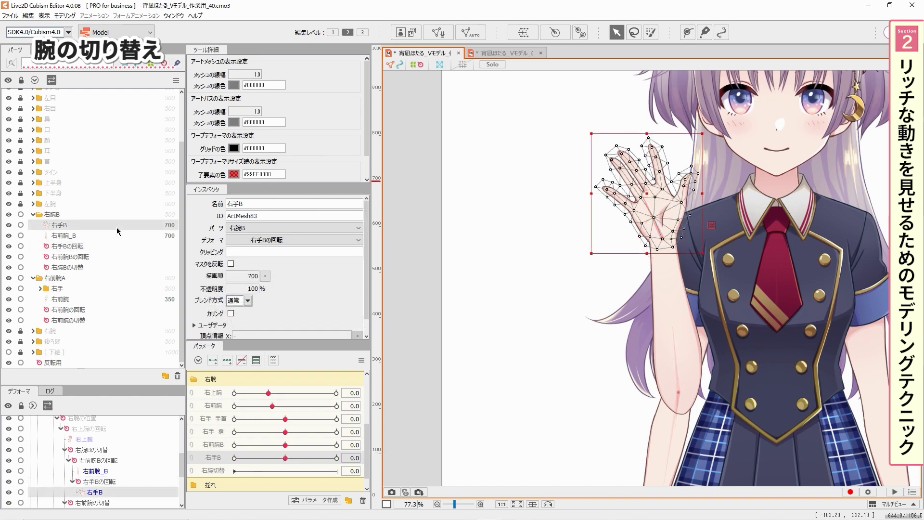
pyautogui.keyDown('ctrl'); pyautogui.click(116, 235); pyautogui.keyUp('ctrl')
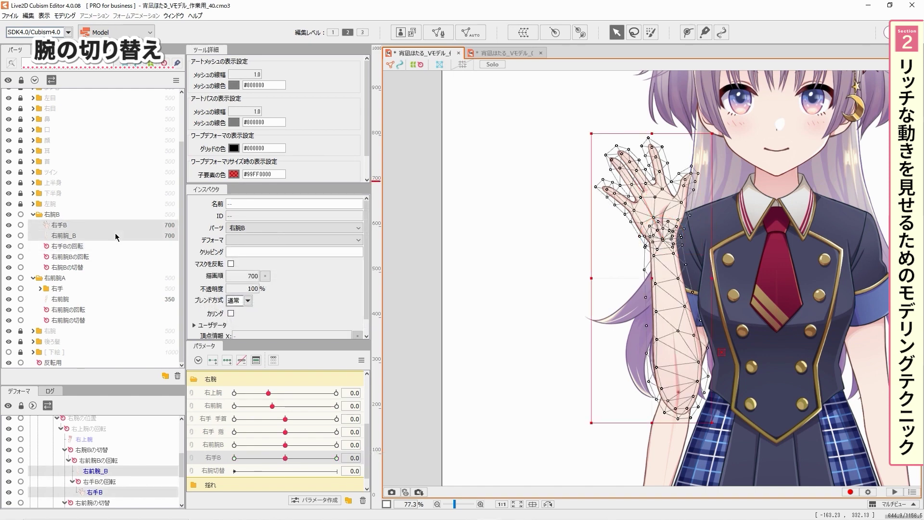
pyautogui.click(336, 458)
pyautogui.click(527, 331)
pyautogui.click(654, 243)
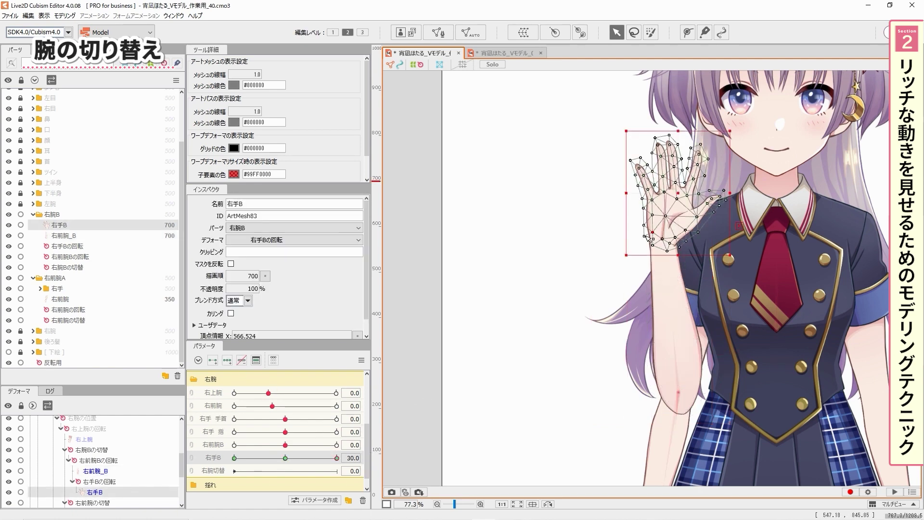
pyautogui.moveTo(655, 246); pyautogui.dragTo(677, 241)
pyautogui.click(669, 261)
pyautogui.click(657, 238)
pyautogui.click(645, 230)
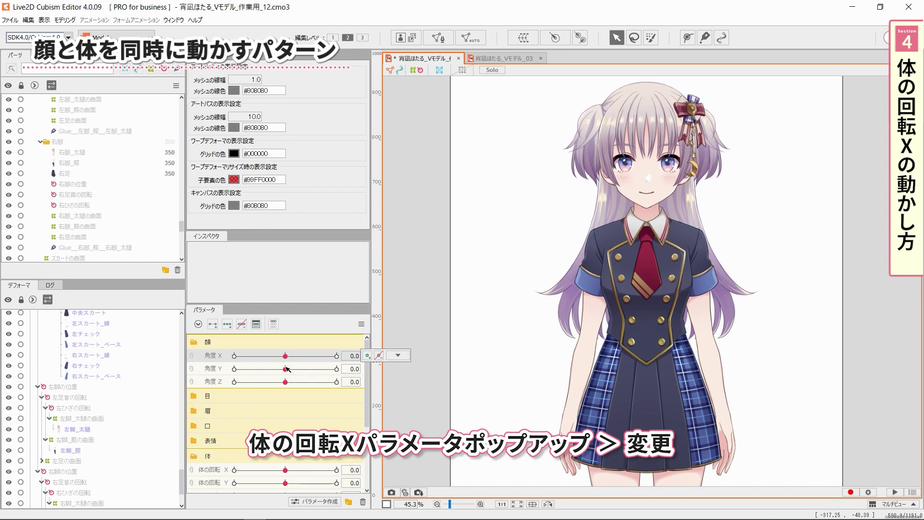
# Step: Transfer all keyforms of the 体の回転 X parameter to the 角度 X parameter
pyautogui.moveTo(287, 470)
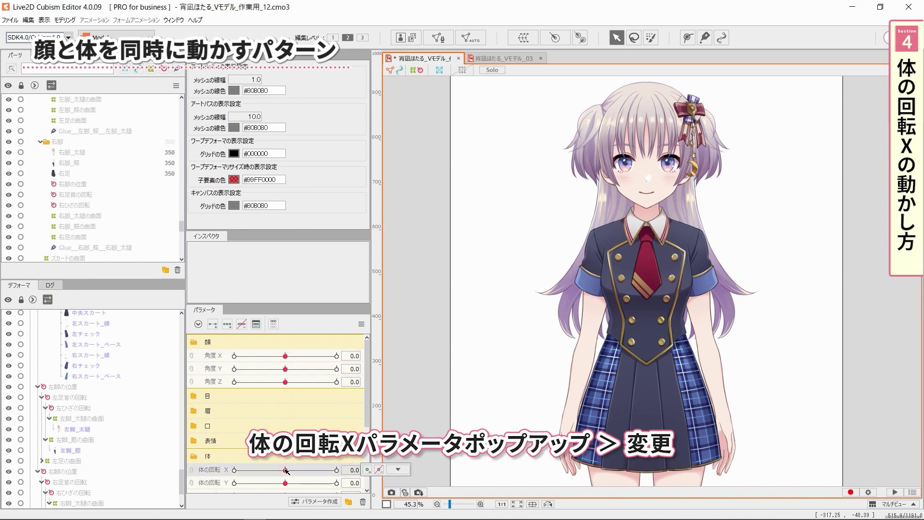
pyautogui.click(398, 469)
pyautogui.click(403, 471)
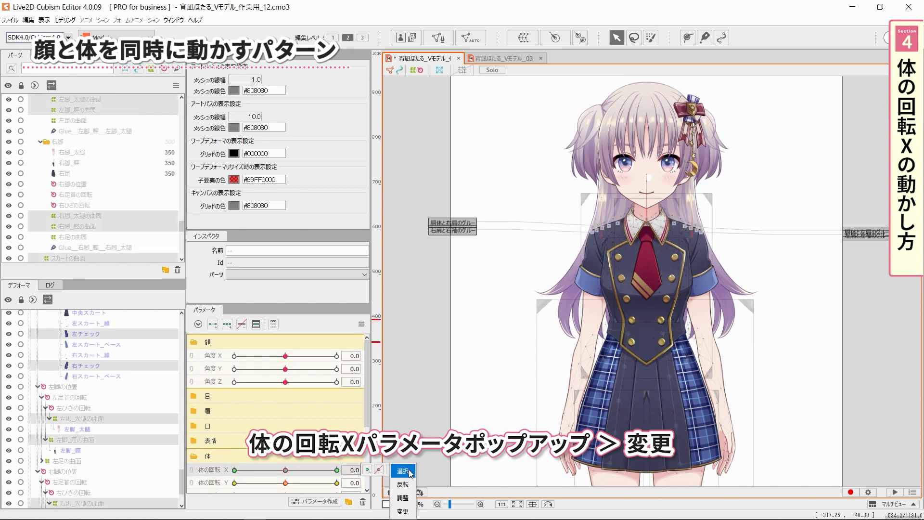
pyautogui.click(411, 513)
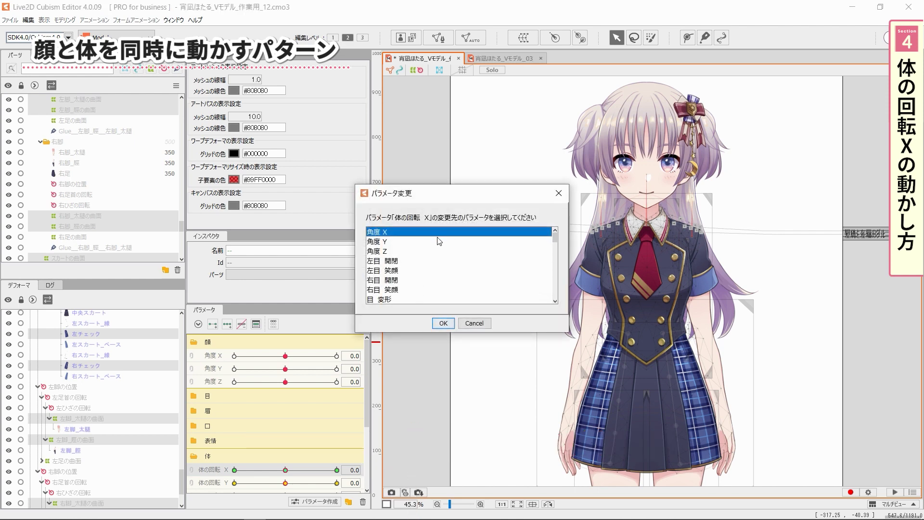
pyautogui.click(443, 323)
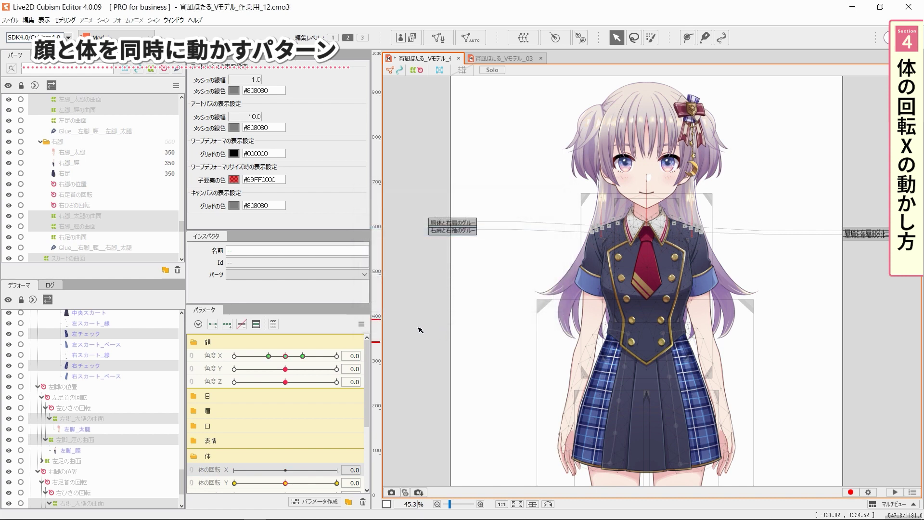
pyautogui.moveTo(287, 358)
pyautogui.mouseDown()
pyautogui.moveTo(273, 357)
pyautogui.moveTo(298, 358)
pyautogui.moveTo(288, 358)
pyautogui.mouseUp()
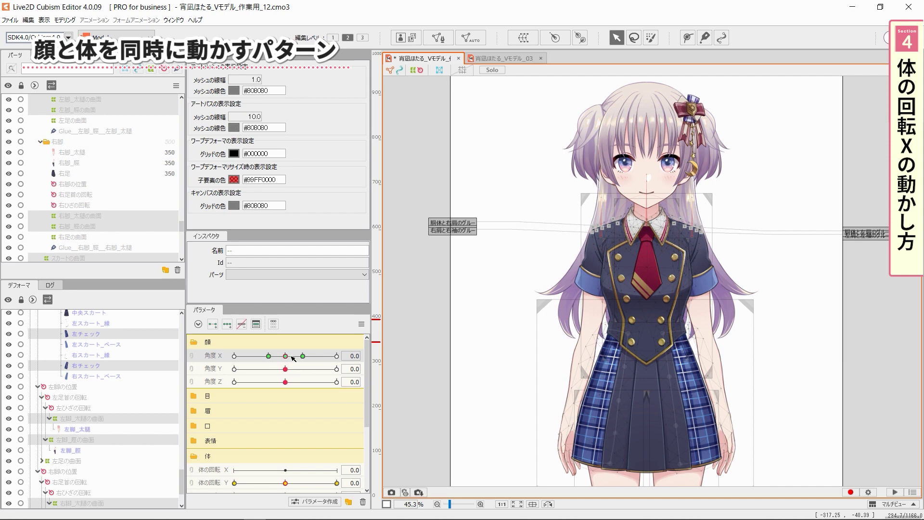
pyautogui.moveTo(288, 358)
pyautogui.mouseDown()
pyautogui.moveTo(237, 355)
pyautogui.moveTo(337, 357)
pyautogui.moveTo(285, 357)
pyautogui.mouseUp()
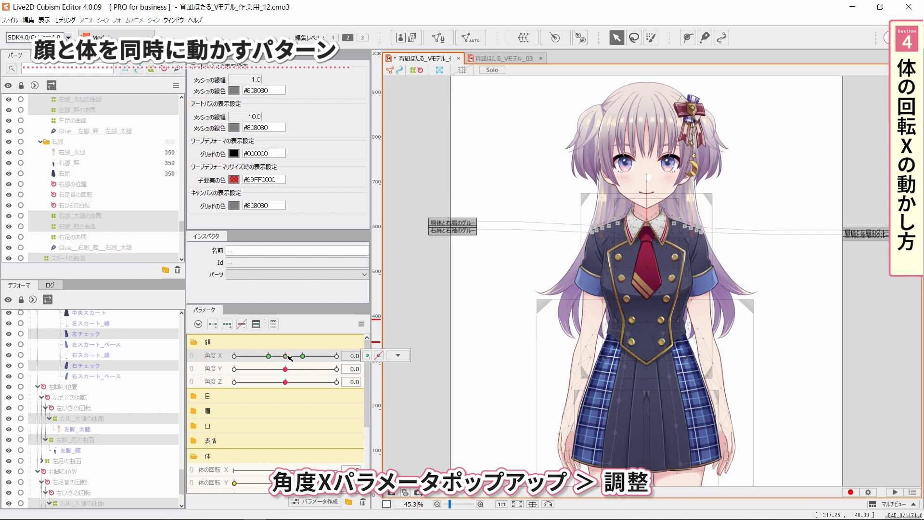
# Step: Adjust the transferred 角度 X key values, changing -10.0 to -30.0 and 10.0 to 30.0, and test the parameter
pyautogui.click(398, 356)
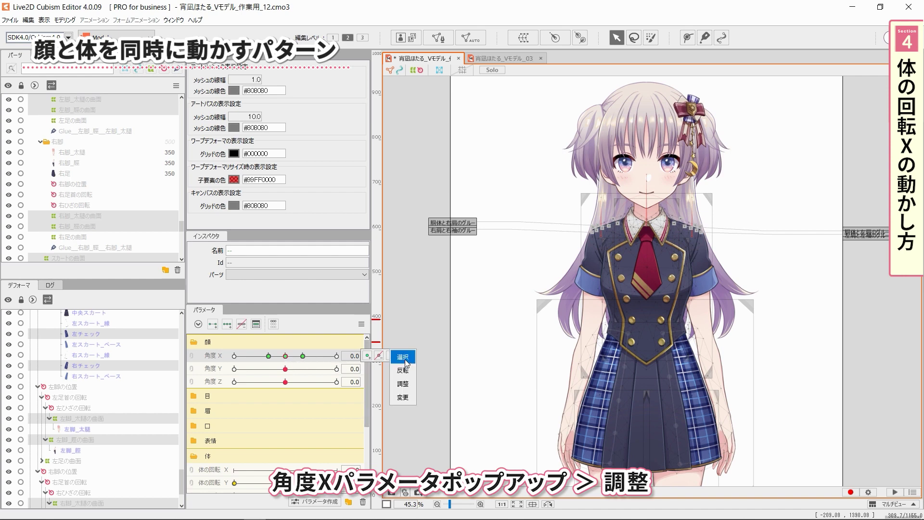
pyautogui.click(411, 384)
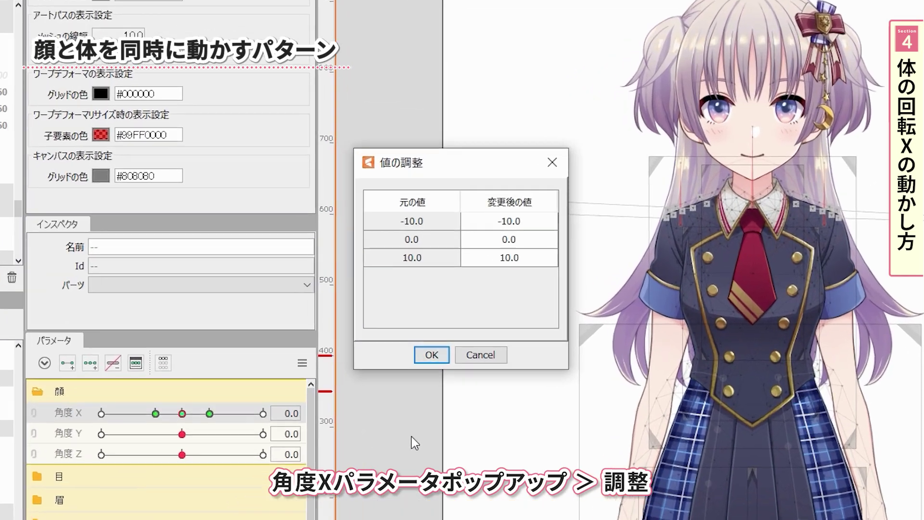
pyautogui.doubleClick(538, 224)
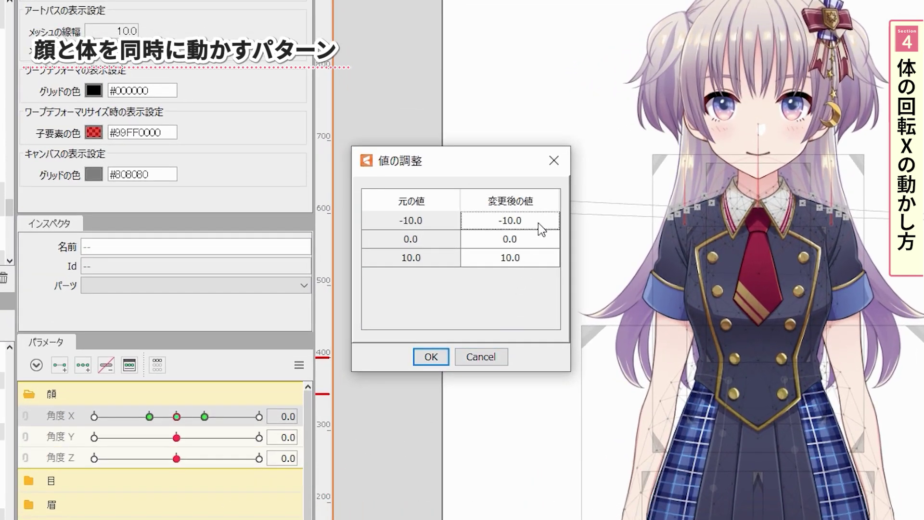
pyautogui.write('-30')
pyautogui.press('Return')
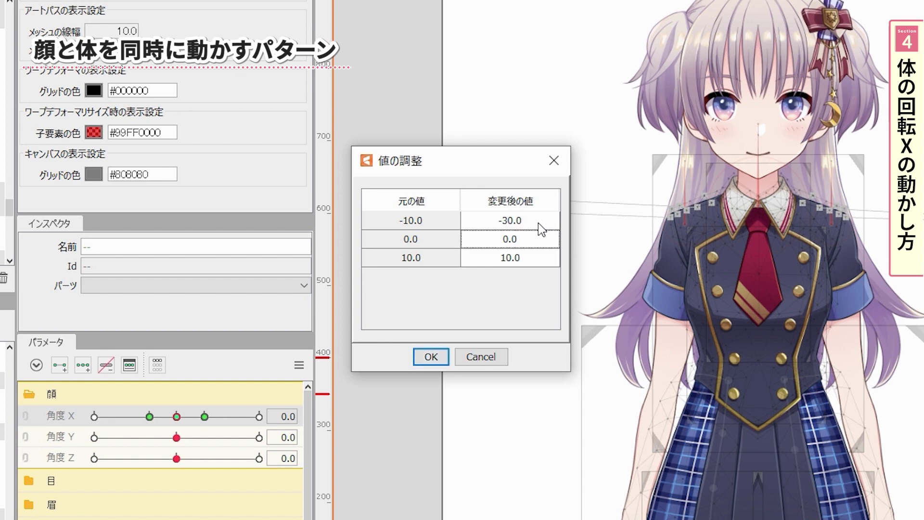
pyautogui.doubleClick(539, 261)
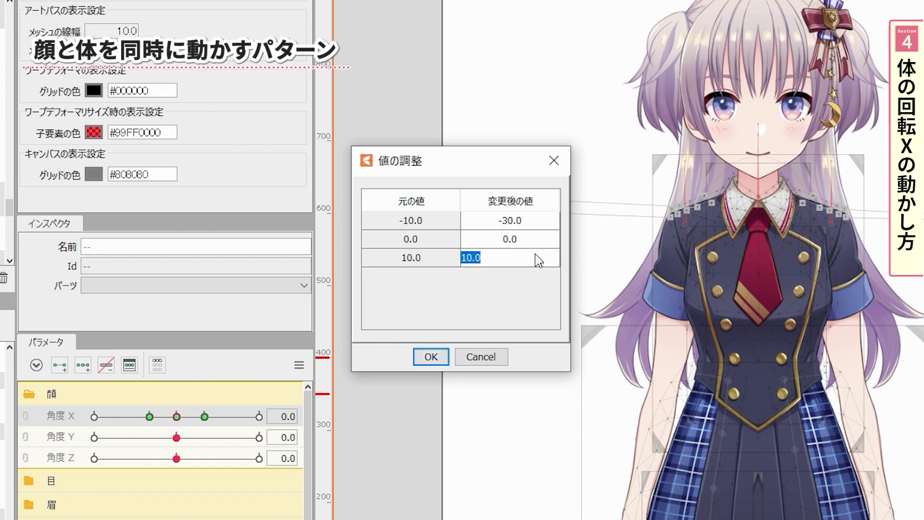
pyautogui.press('Return')
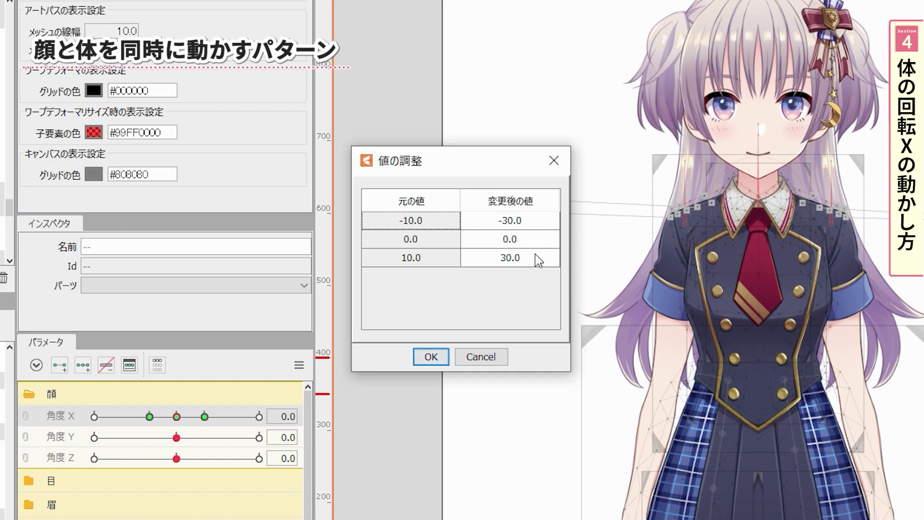
pyautogui.click(436, 357)
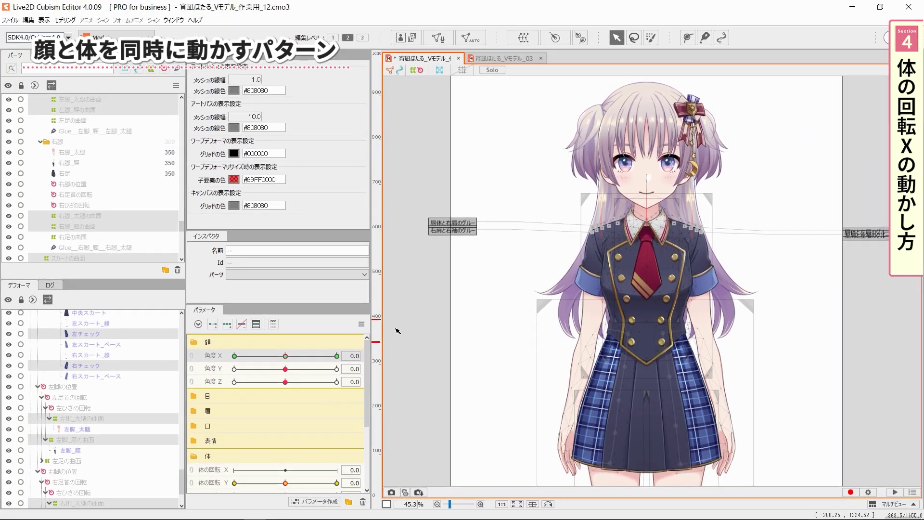
pyautogui.moveTo(287, 357)
pyautogui.mouseDown()
pyautogui.moveTo(233, 358)
pyautogui.moveTo(337, 359)
pyautogui.moveTo(299, 359)
pyautogui.mouseUp()
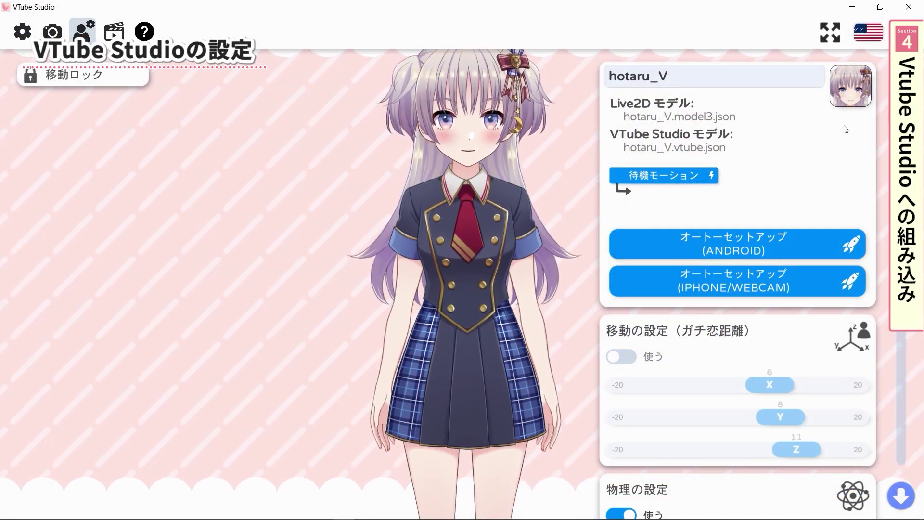
# Step: In VTube Studio, set the Body Rotation Z input of hotaru_V to FacePositionX and enable the range limit for that input
pyautogui.scroll(-3, 754, 165)
pyautogui.scroll(-20, 738, 284)
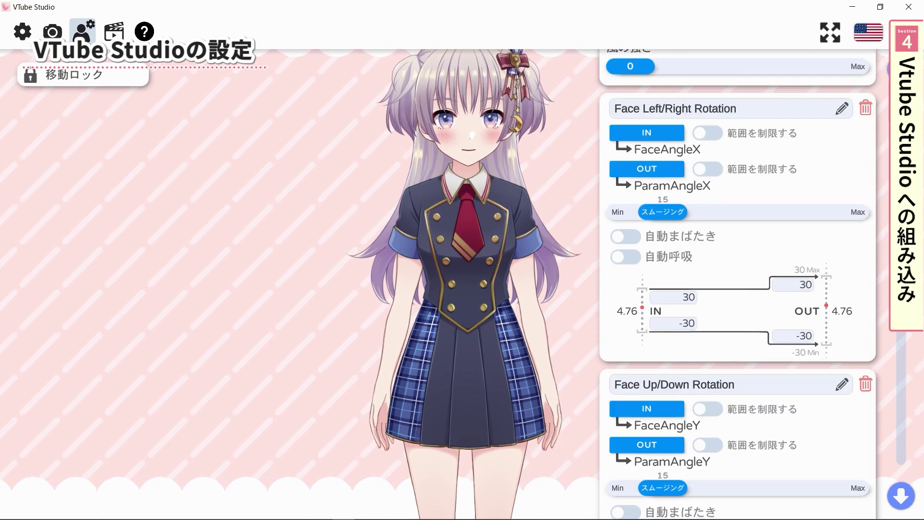
pyautogui.scroll(-20, 907, 331)
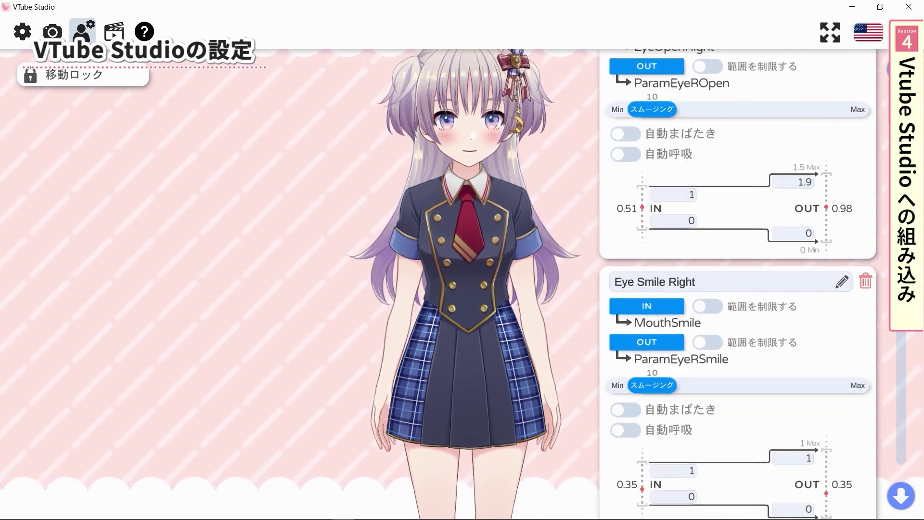
pyautogui.moveTo(907, 331); pyautogui.dragTo(915, 450)
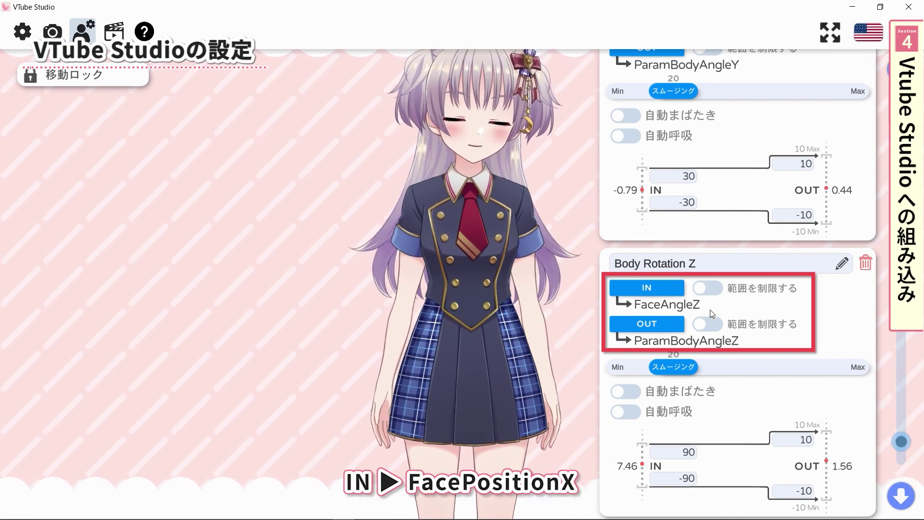
pyautogui.click(681, 290)
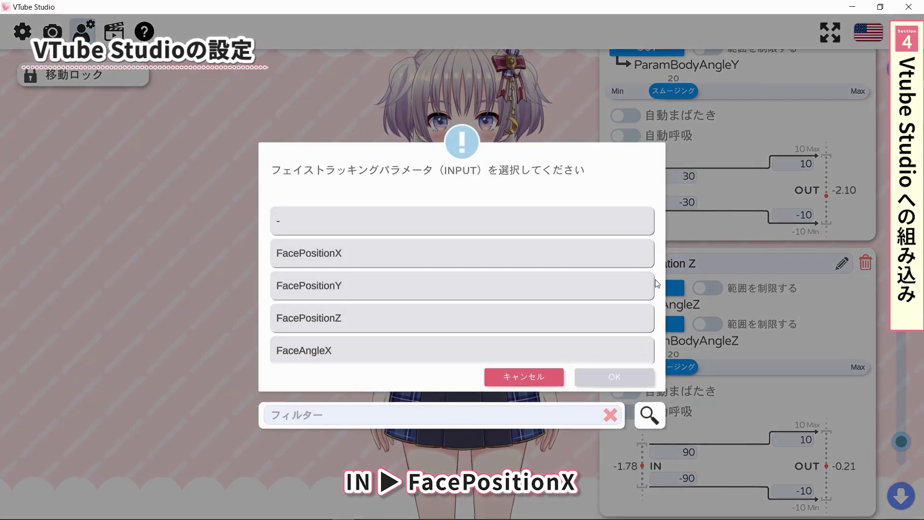
pyautogui.click(612, 258)
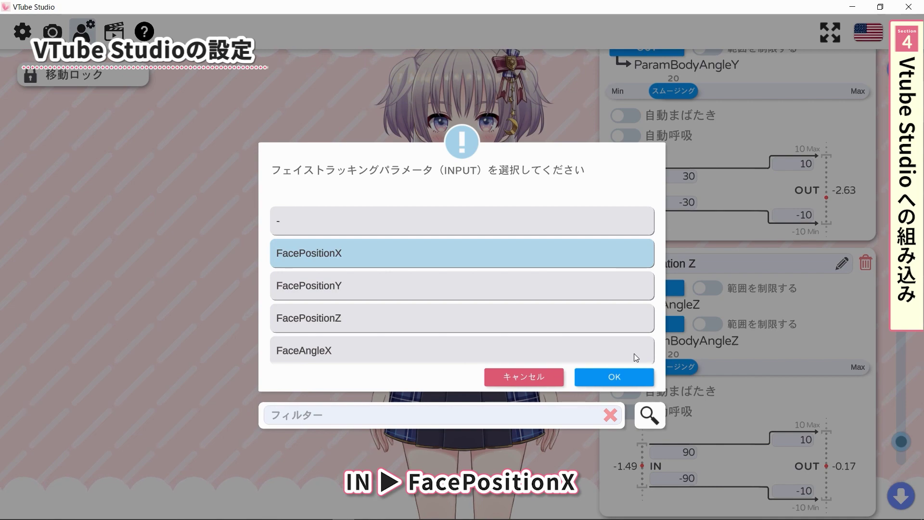
pyautogui.click(635, 375)
pyautogui.scroll(-1, 707, 455)
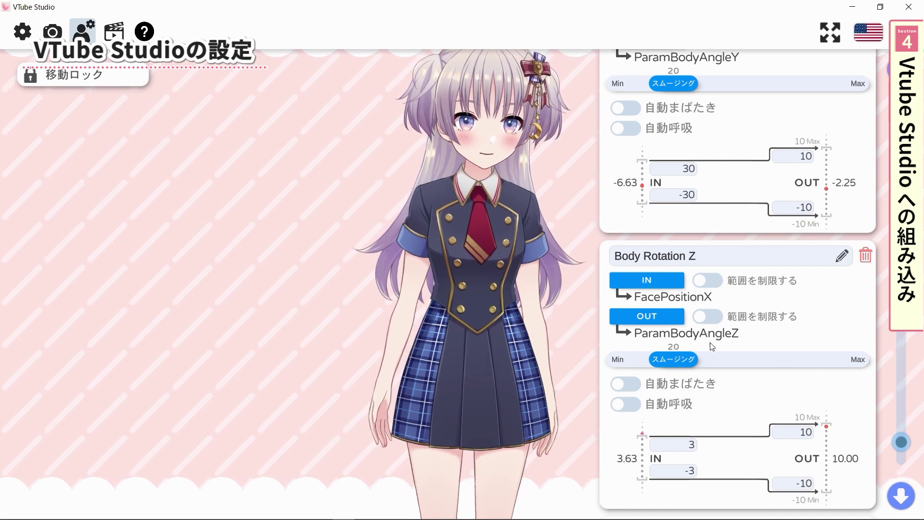
pyautogui.click(717, 283)
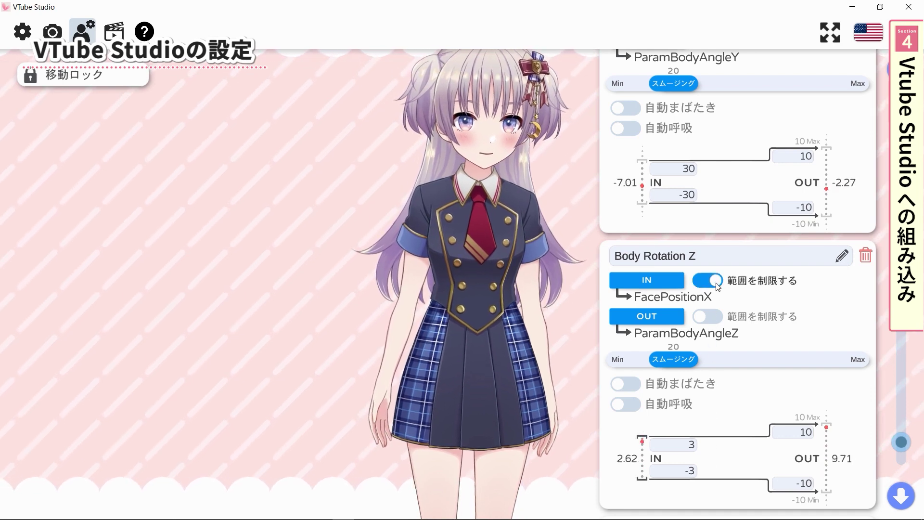